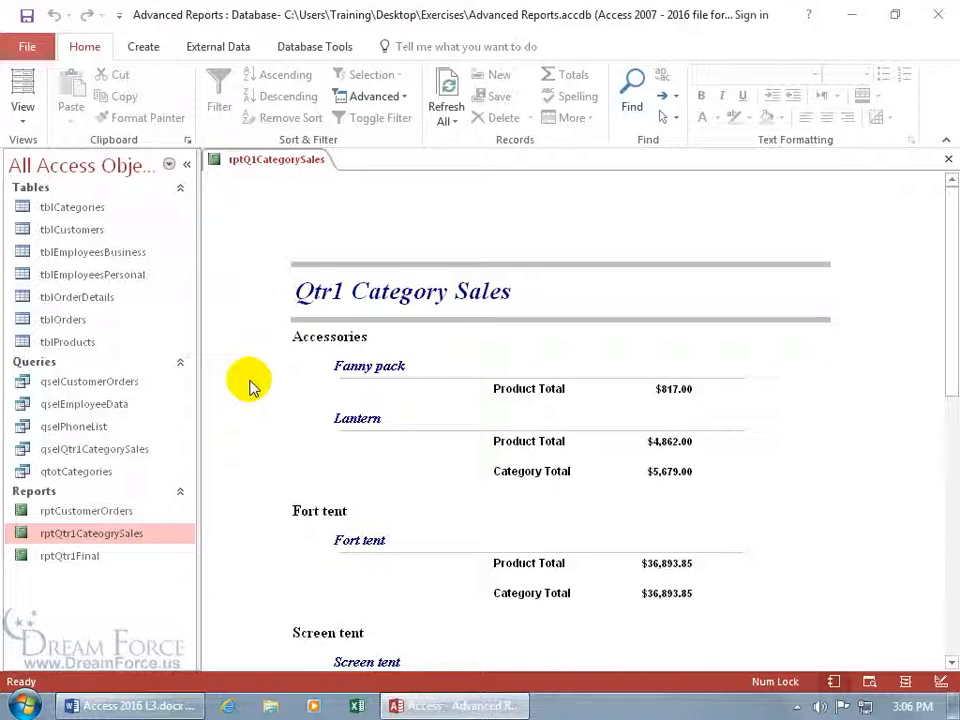
# Look over the category sales totals in the qtotCategories query and close it
pyautogui.doubleClick(100, 472)
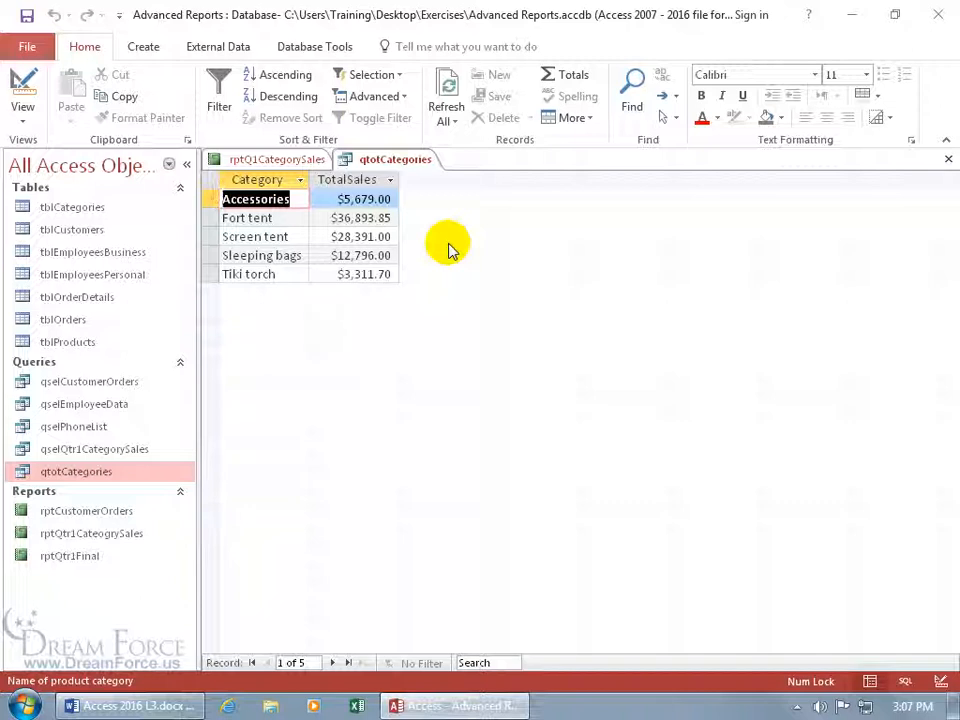
pyautogui.click(948, 159)
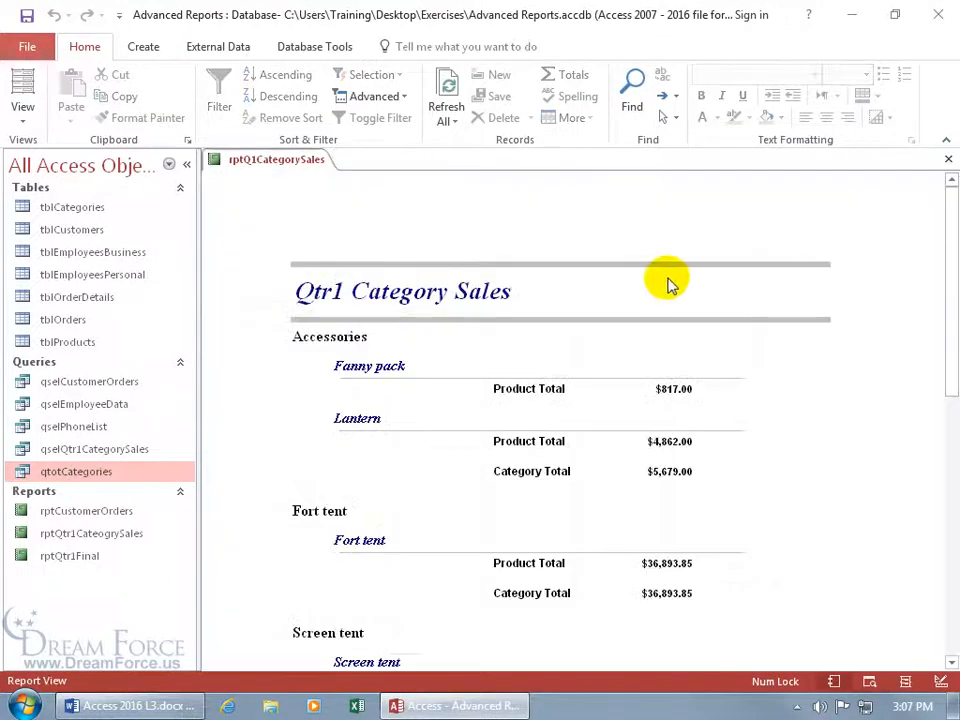
# Switch the Qtr1 Category Sales report to Design View and insert a chart control in the Report Footer below Grand Total
pyautogui.rightClick(578, 203)
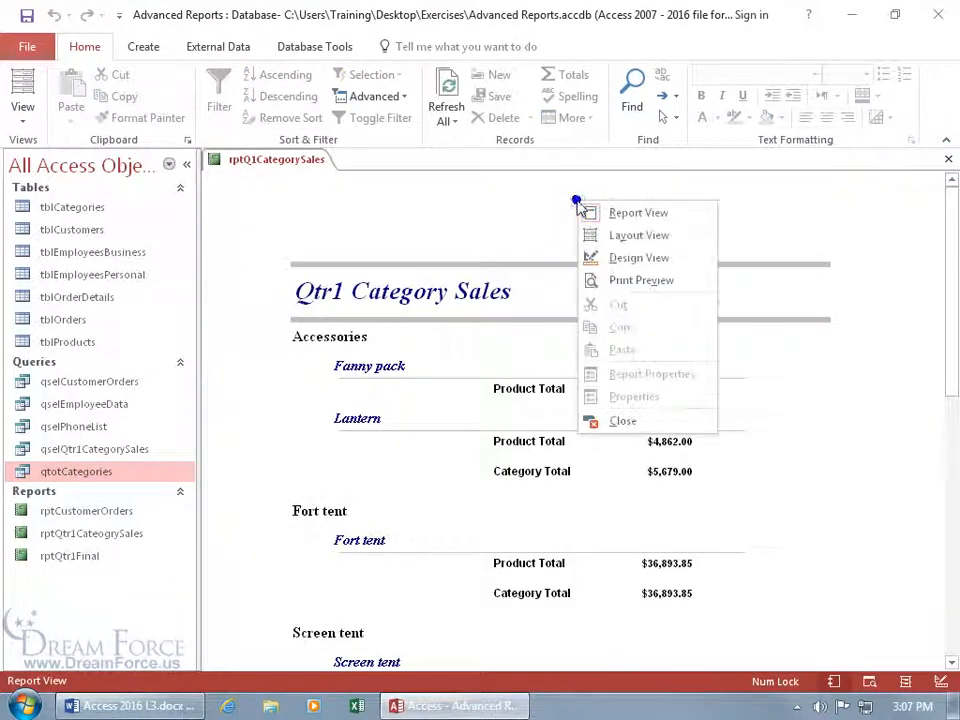
pyautogui.click(600, 257)
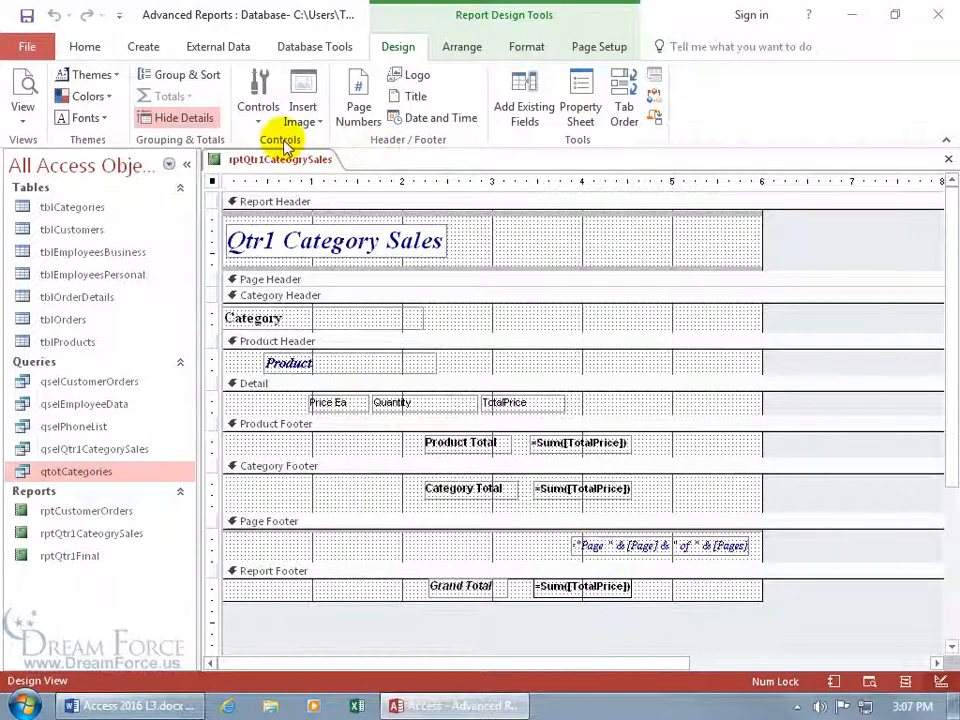
pyautogui.click(258, 112)
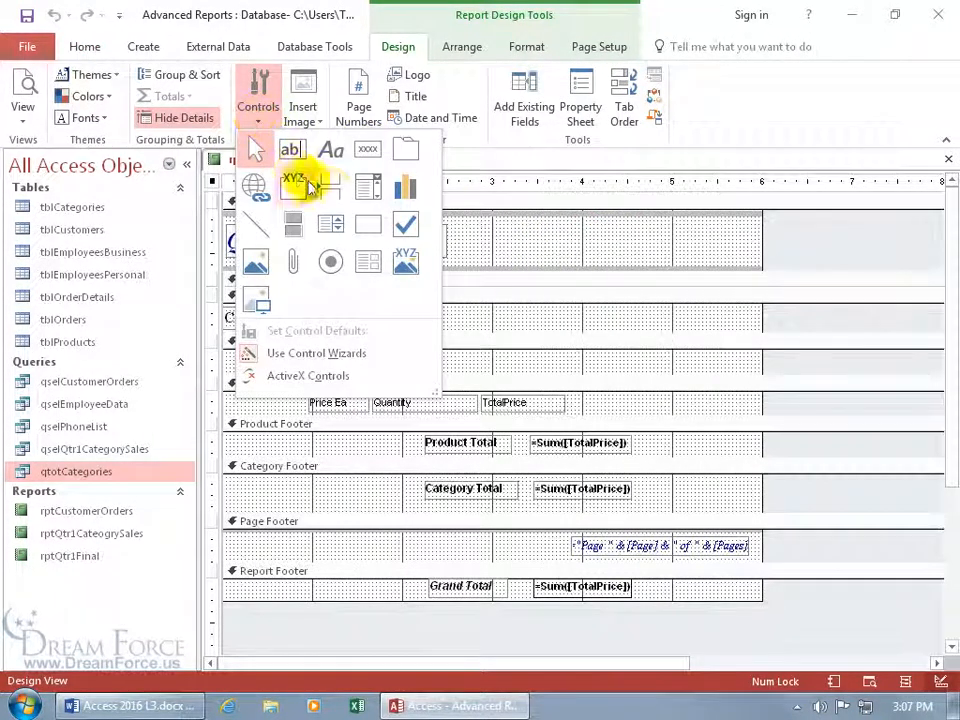
pyautogui.click(404, 190)
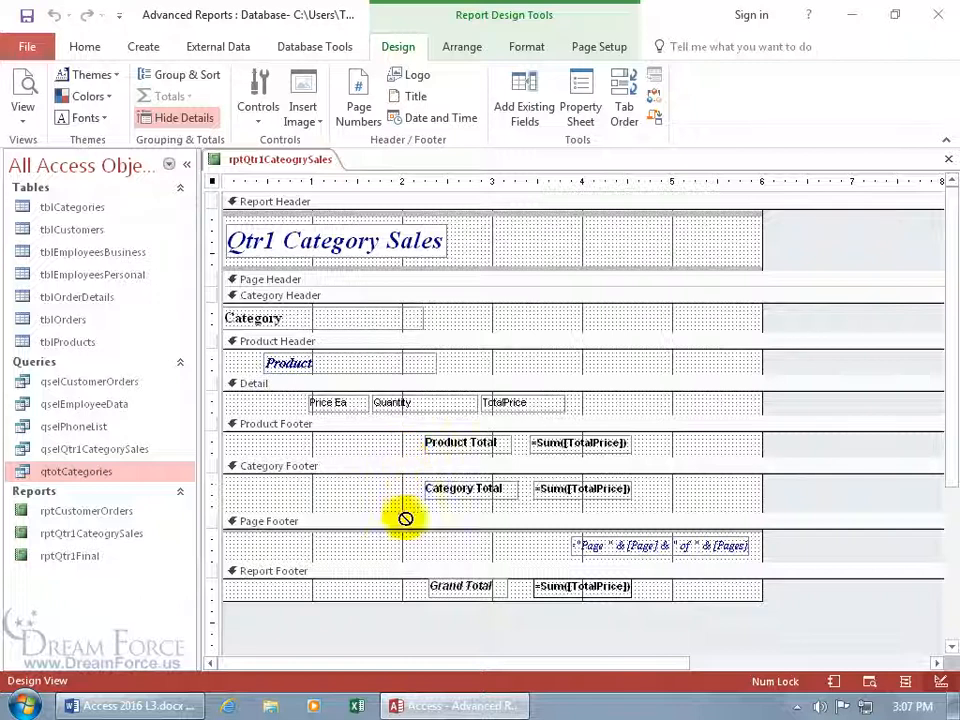
pyautogui.click(397, 593)
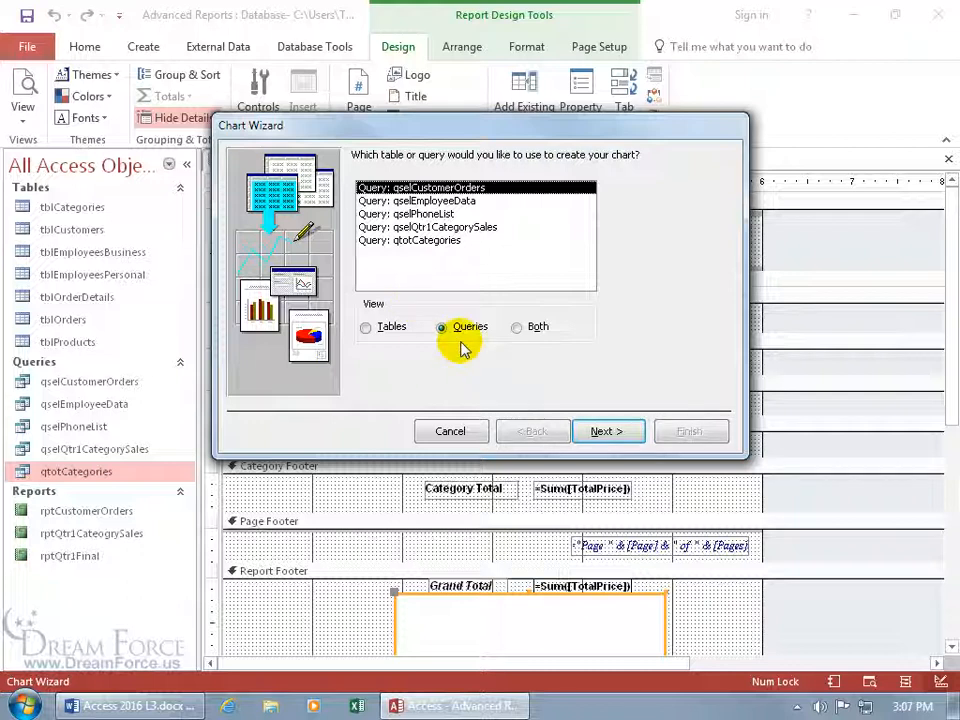
# Base the chart on the qtotCategories query with the Category and TotalSales fields, and make it a Pie Chart
pyautogui.doubleClick(428, 241)
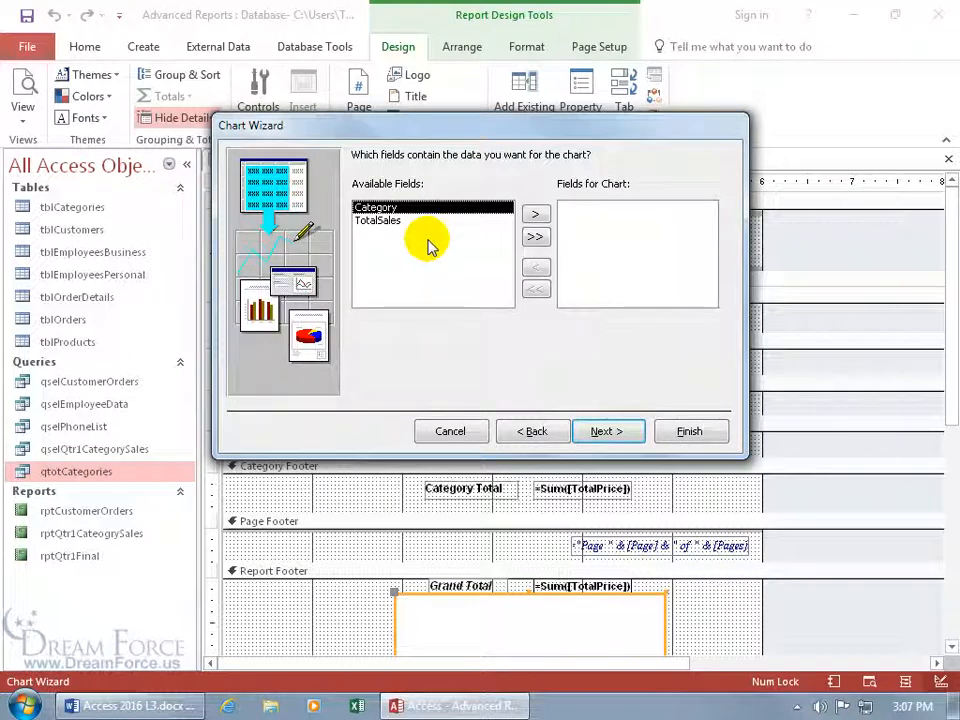
pyautogui.click(531, 237)
pyautogui.click(602, 431)
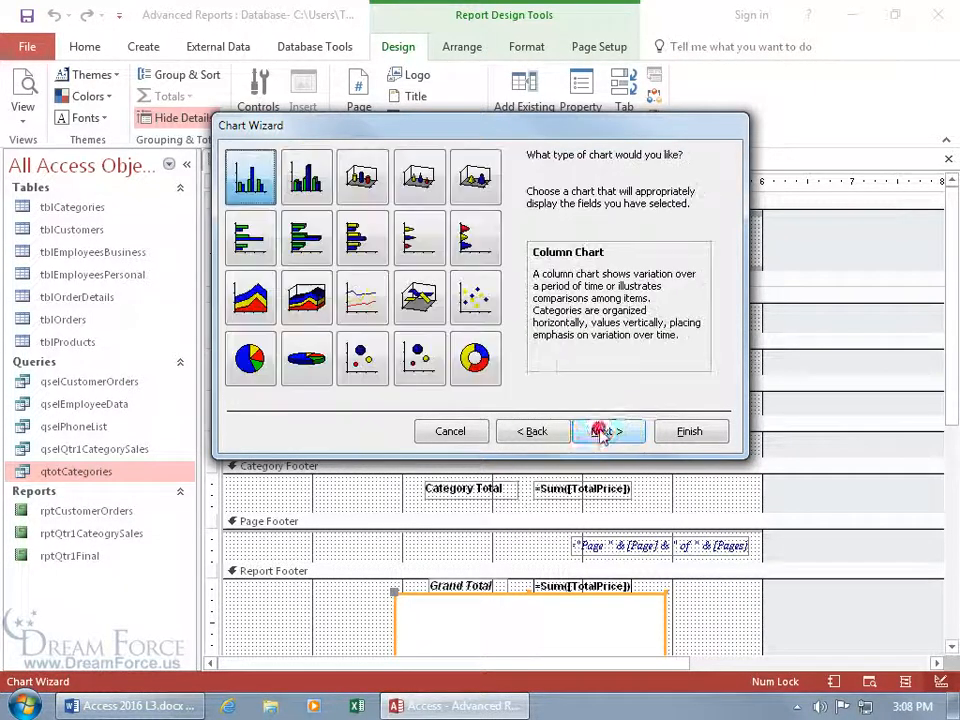
pyautogui.click(252, 356)
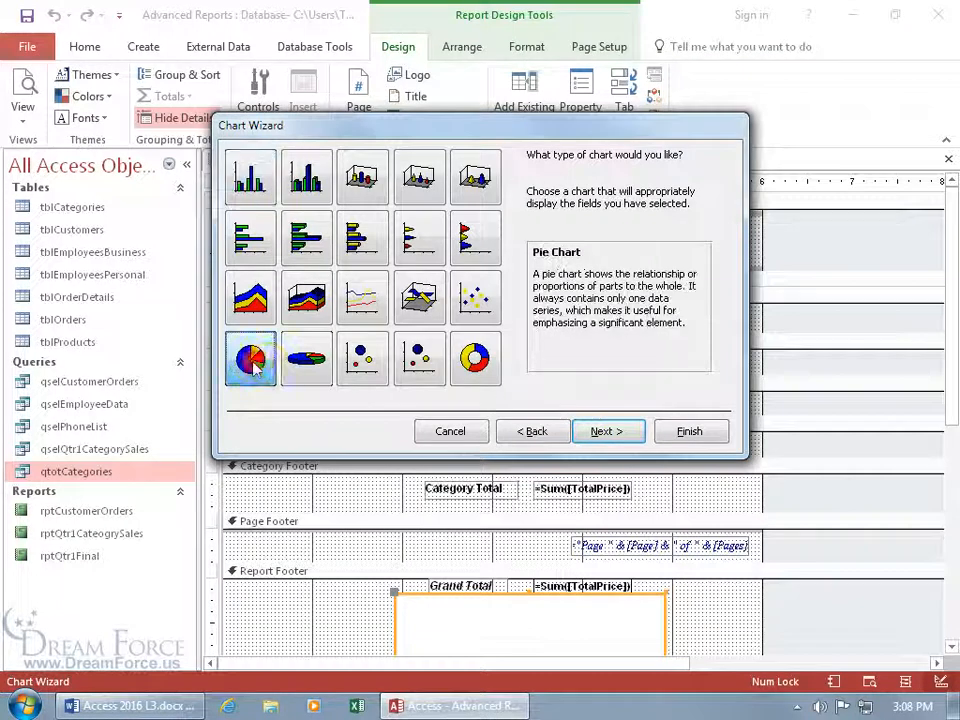
pyautogui.click(606, 431)
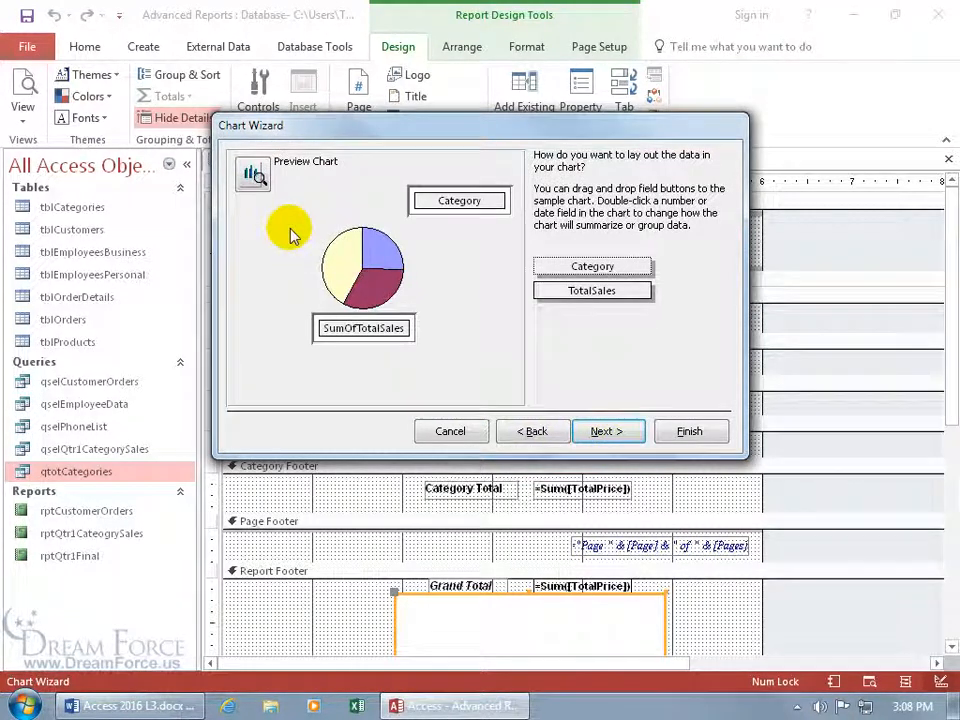
# Preview the sample pie chart from the Chart Wizard's layout page
pyautogui.click(254, 176)
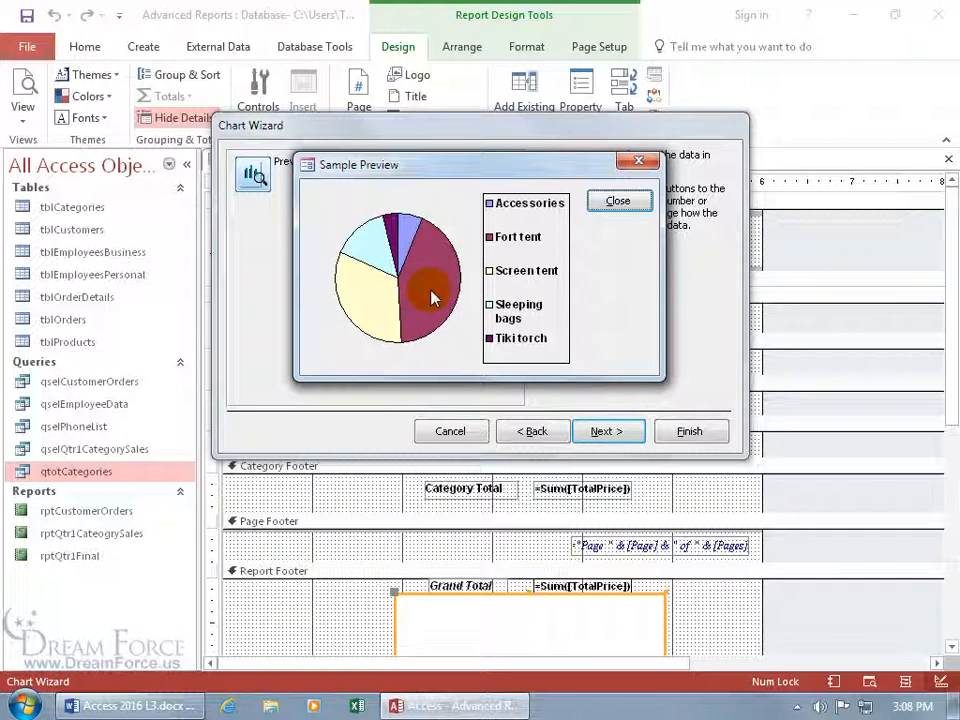
pyautogui.click(618, 201)
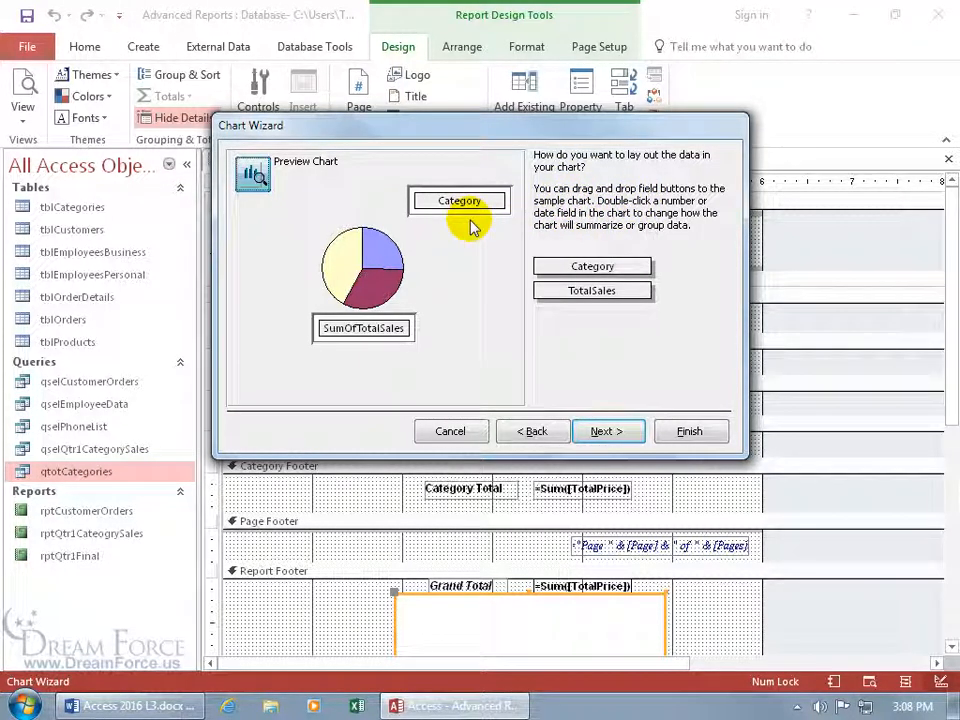
# Try placing TotalSales as the series and Category as the data field, preview the sample, and restore the original field layout
pyautogui.moveTo(576, 302); pyautogui.dragTo(458, 203)
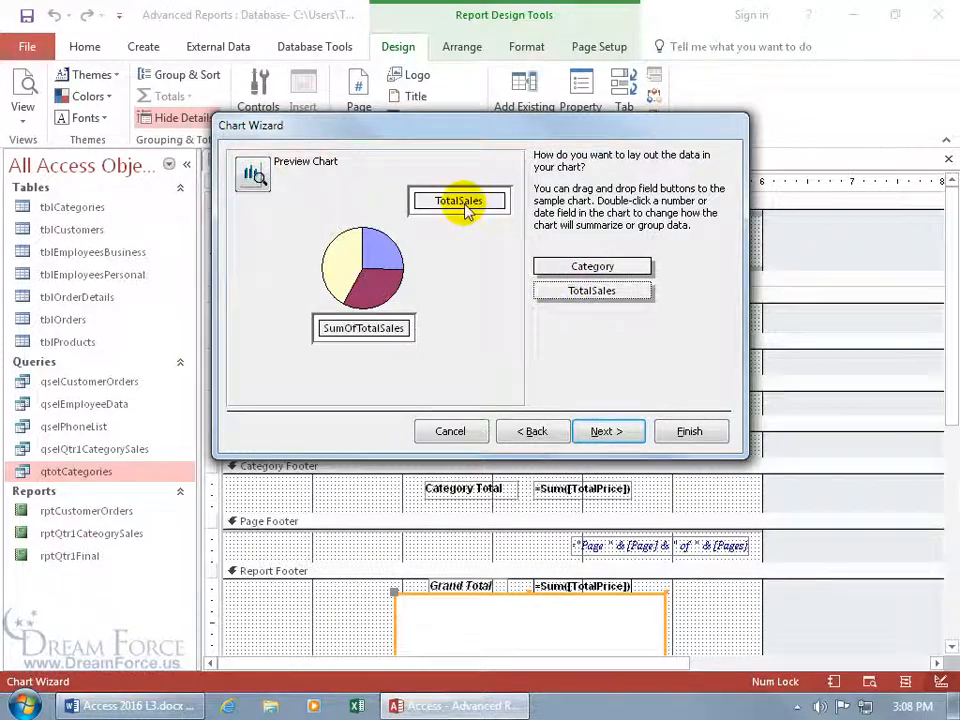
pyautogui.moveTo(590, 270); pyautogui.dragTo(366, 326)
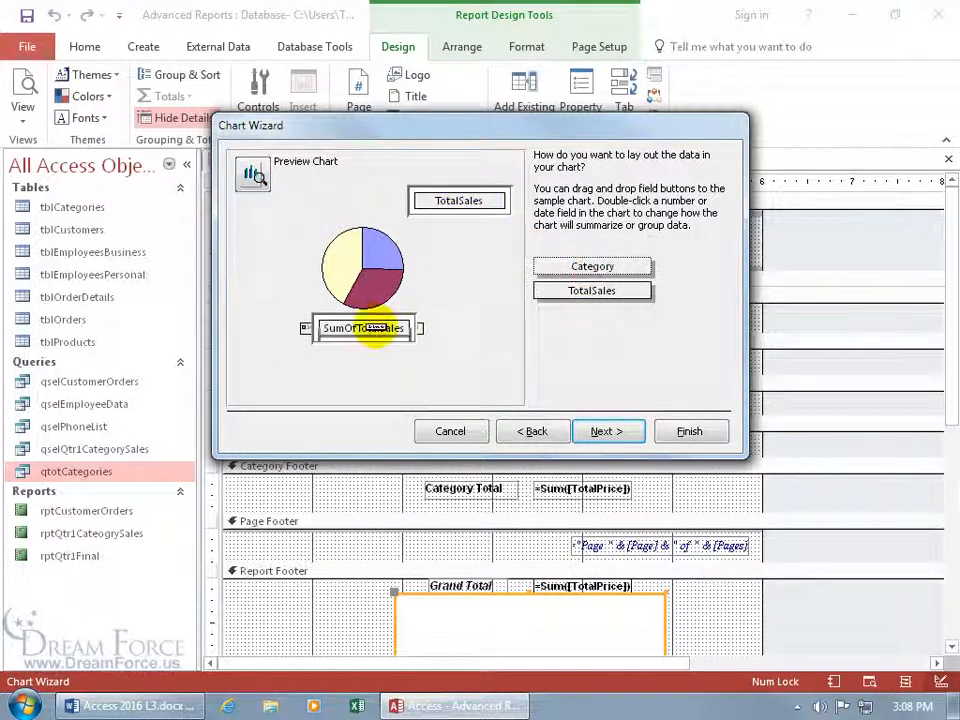
pyautogui.click(254, 176)
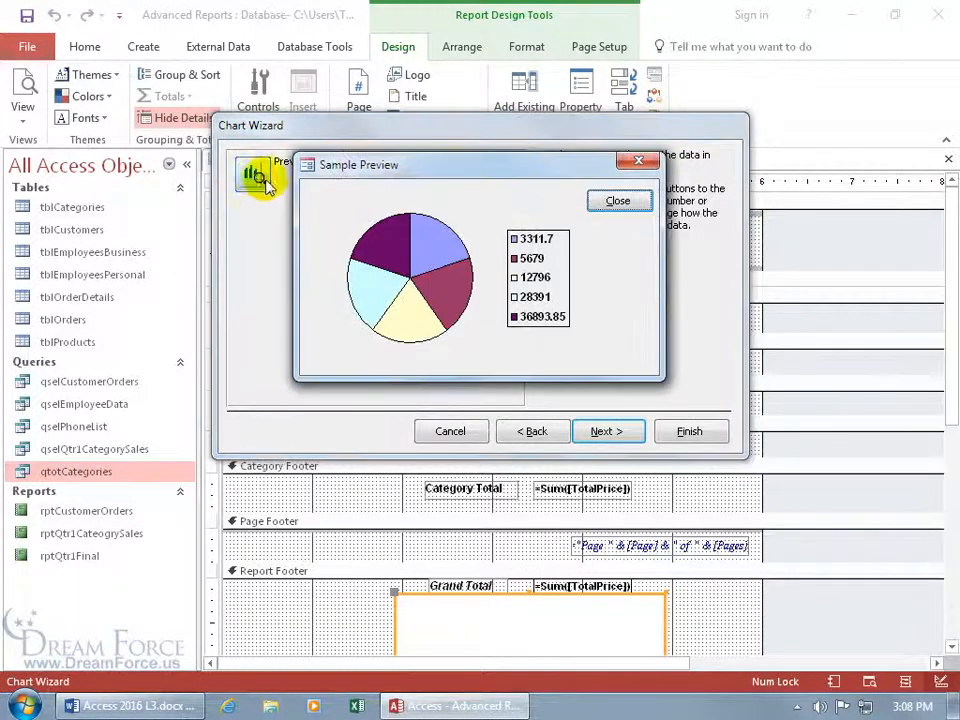
pyautogui.click(617, 200)
pyautogui.moveTo(609, 263); pyautogui.dragTo(478, 204)
pyautogui.moveTo(572, 292); pyautogui.dragTo(390, 335)
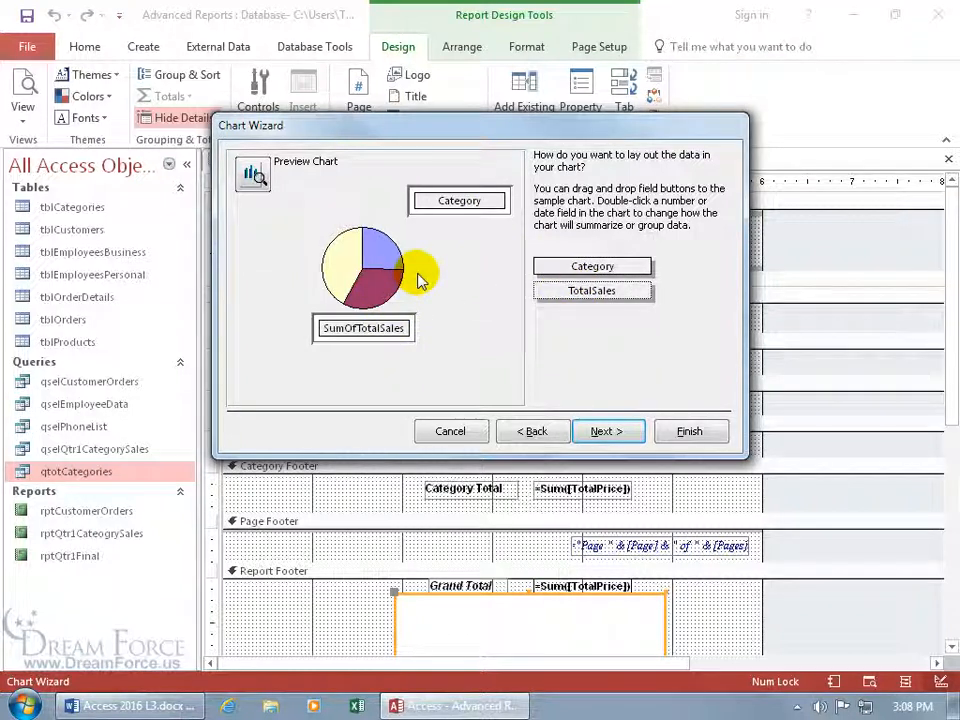
# Clear the Category link from both the report and chart fields, and finish the chart with the qtotCategories title and a legend
pyautogui.click(620, 433)
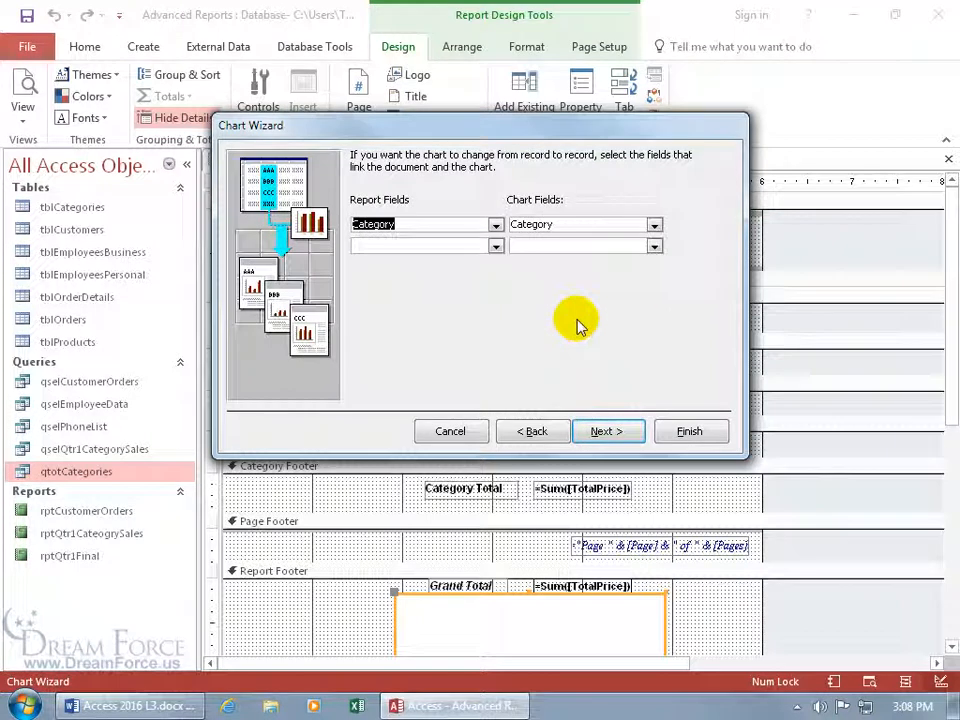
pyautogui.moveTo(532, 134); pyautogui.dragTo(519, 59)
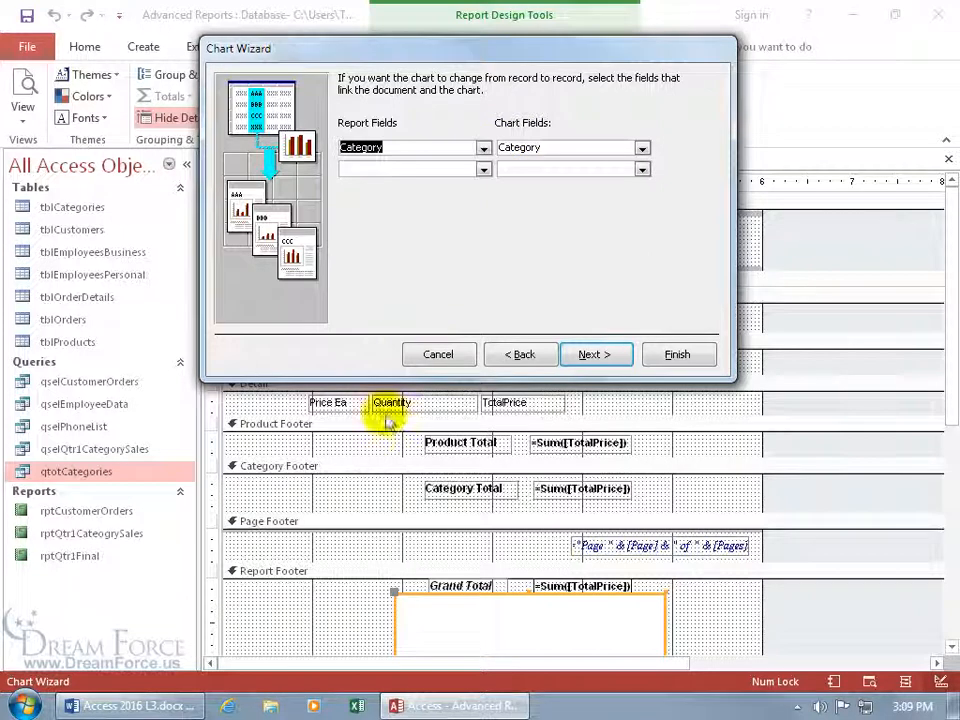
pyautogui.click(483, 148)
pyautogui.click(467, 164)
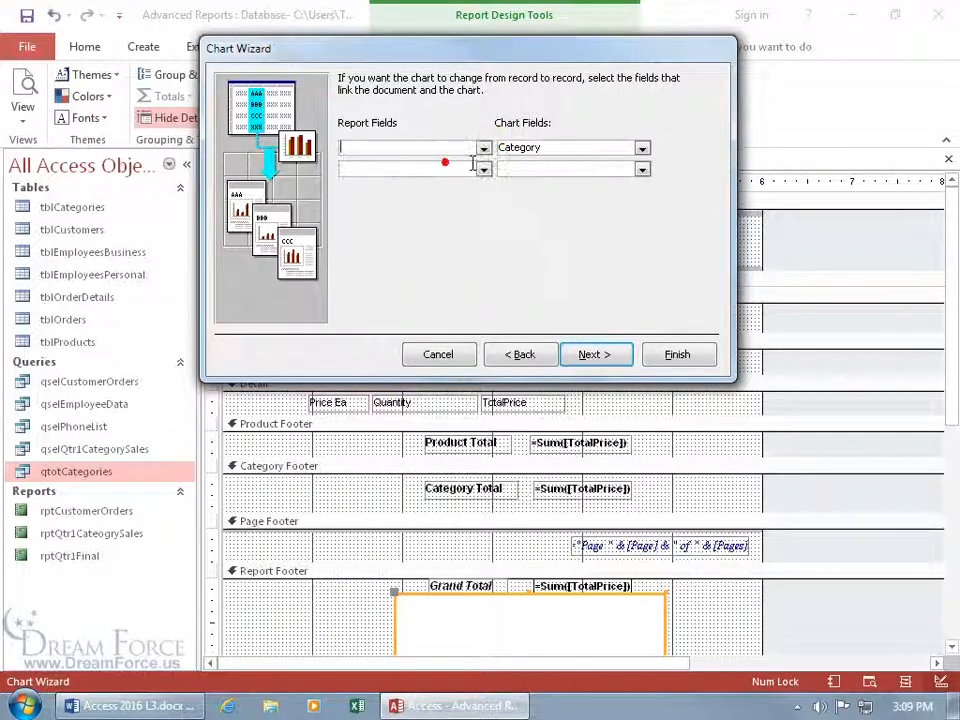
pyautogui.click(641, 148)
pyautogui.click(606, 164)
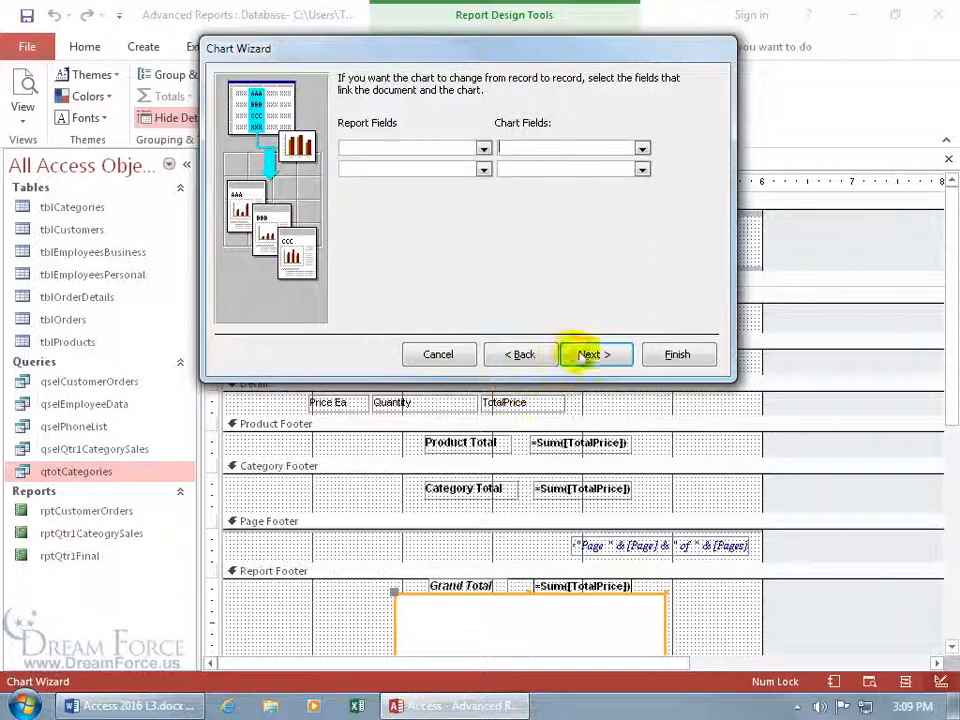
pyautogui.click(594, 354)
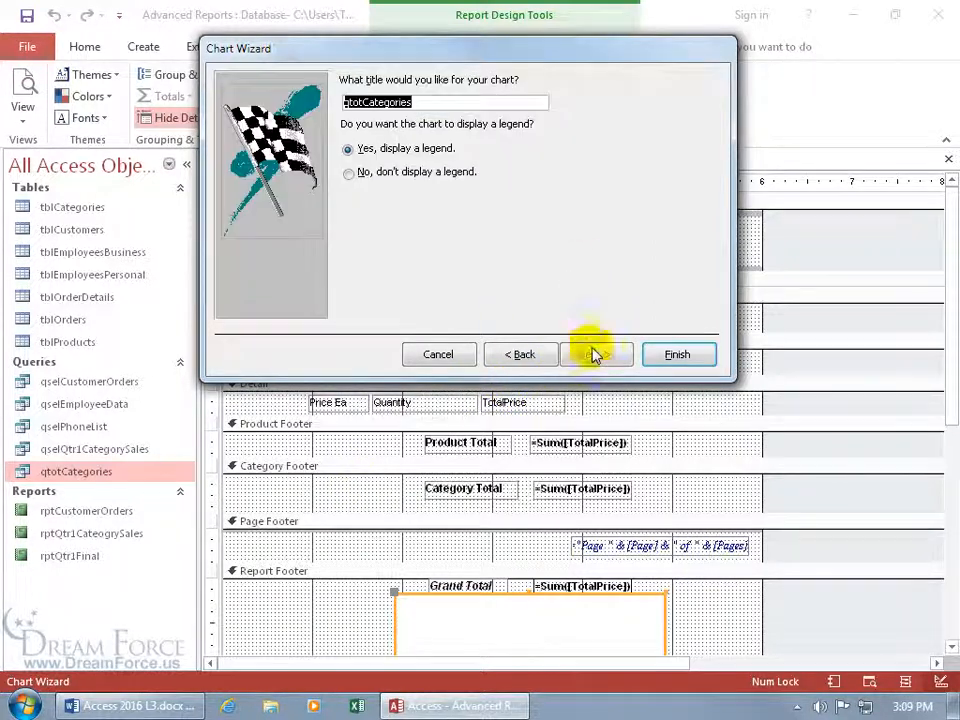
pyautogui.click(674, 354)
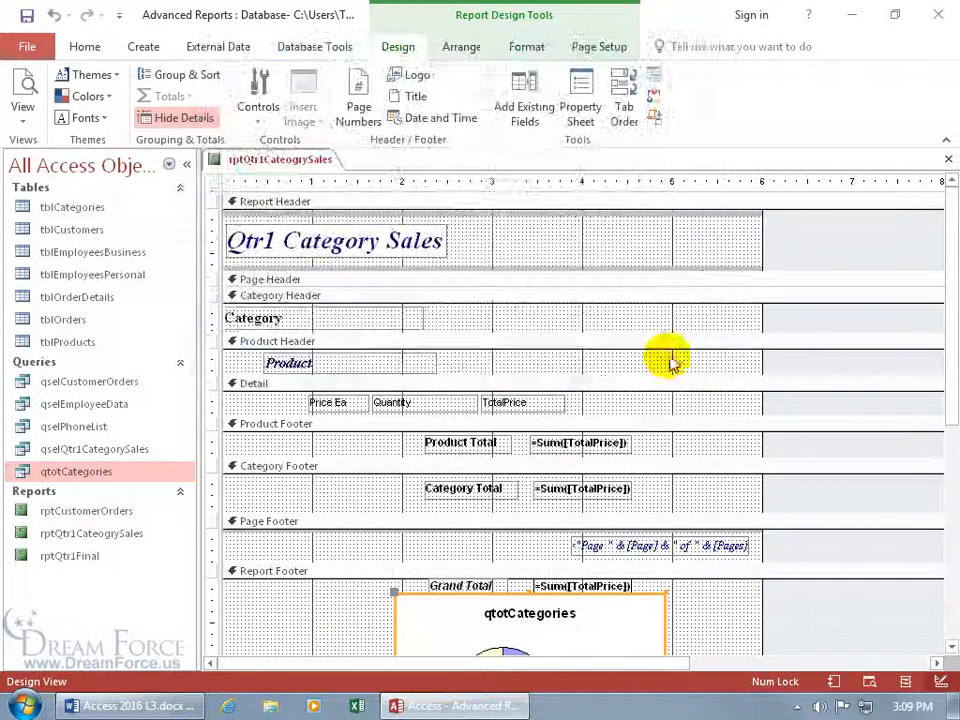
# Examine the new chart at the end of the report in Report View
pyautogui.scroll(-3, 668, 360)
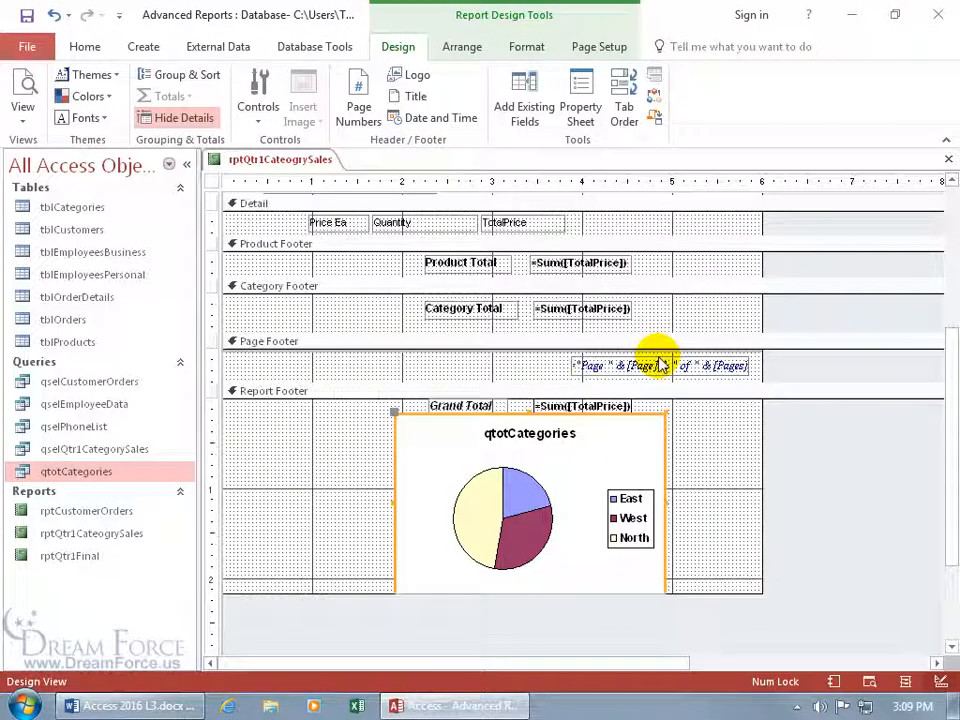
pyautogui.rightClick(270, 160)
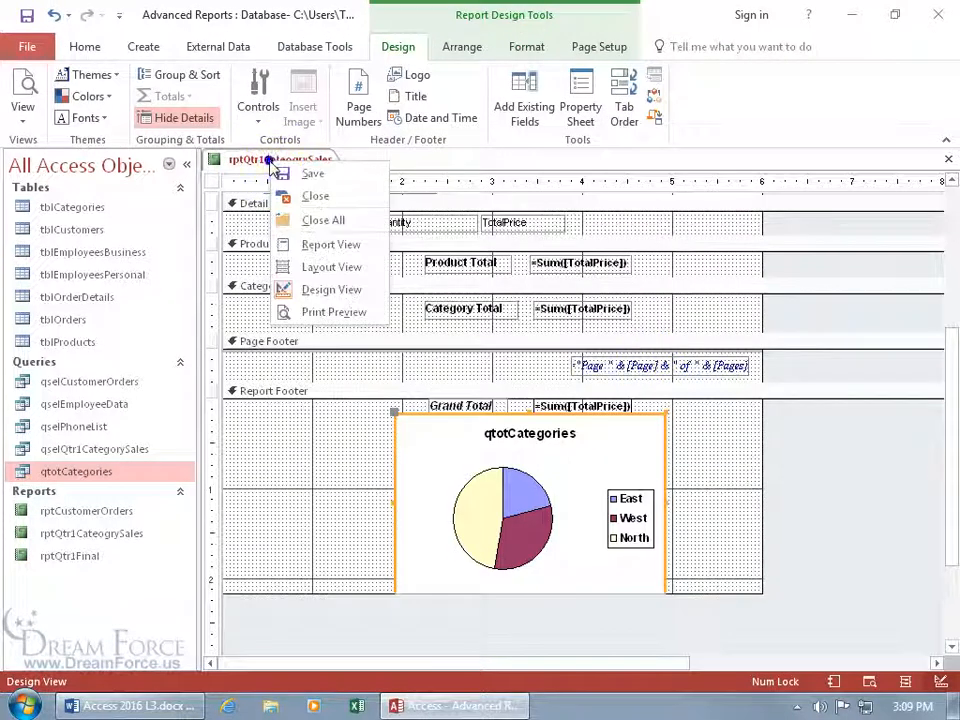
pyautogui.click(313, 243)
pyautogui.moveTo(950, 230); pyautogui.dragTo(943, 506)
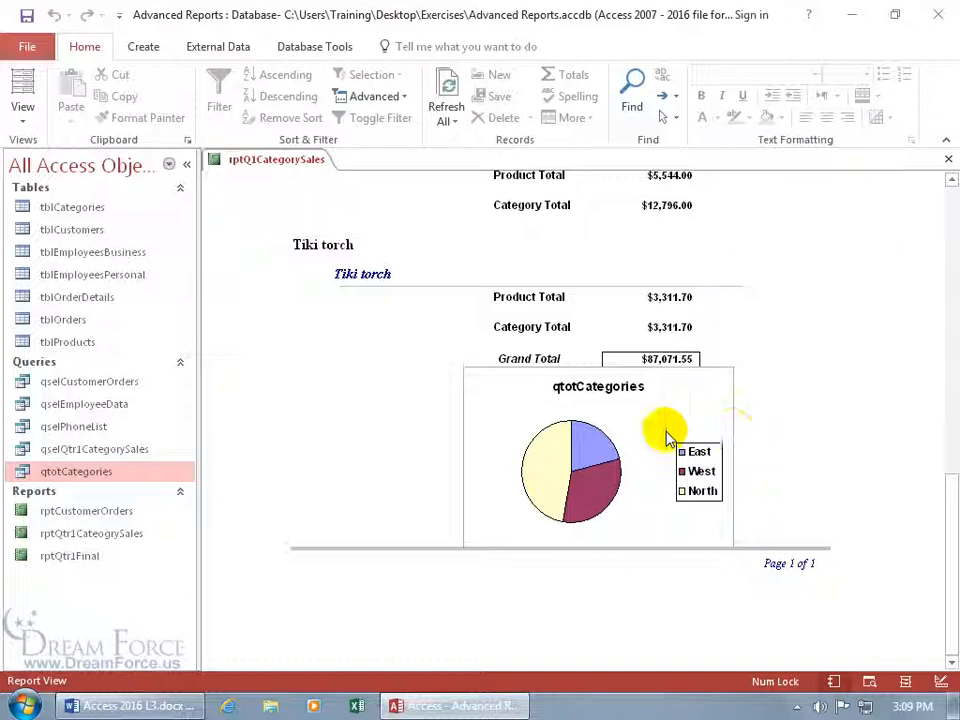
# Inspect the chart's title and legend at 100% on page 2 of the report in Print Preview
pyautogui.rightClick(258, 350)
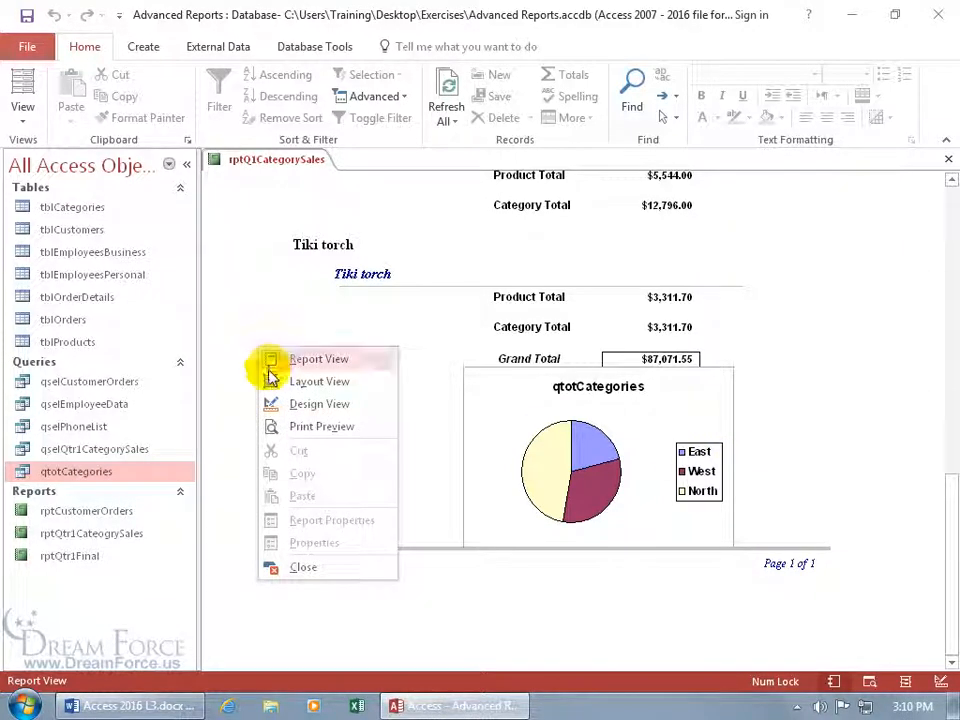
pyautogui.click(292, 426)
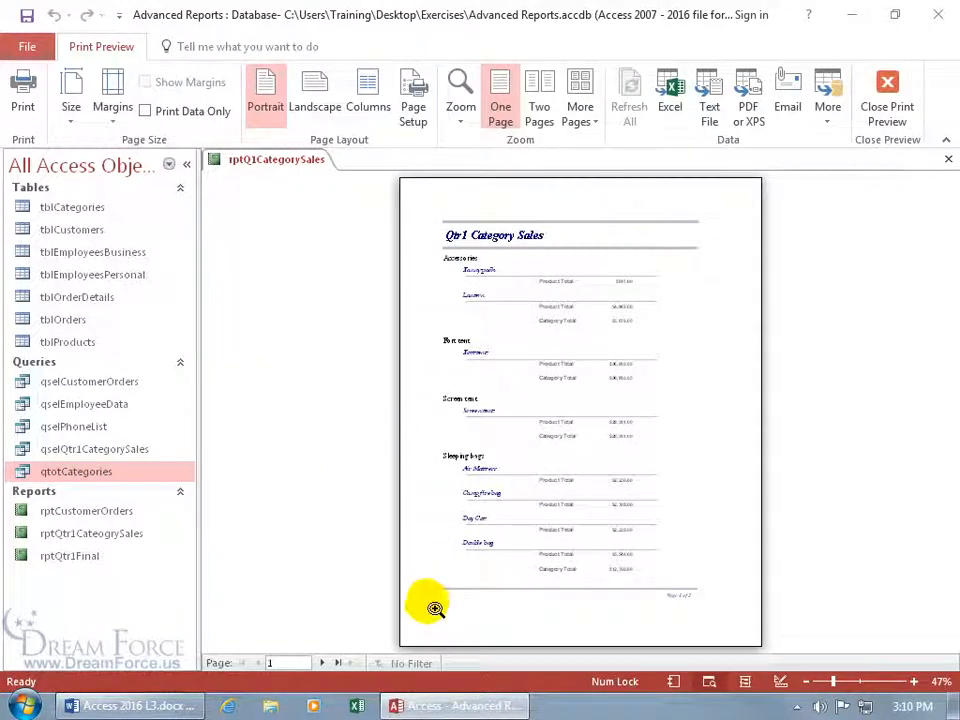
pyautogui.click(323, 663)
pyautogui.click(565, 316)
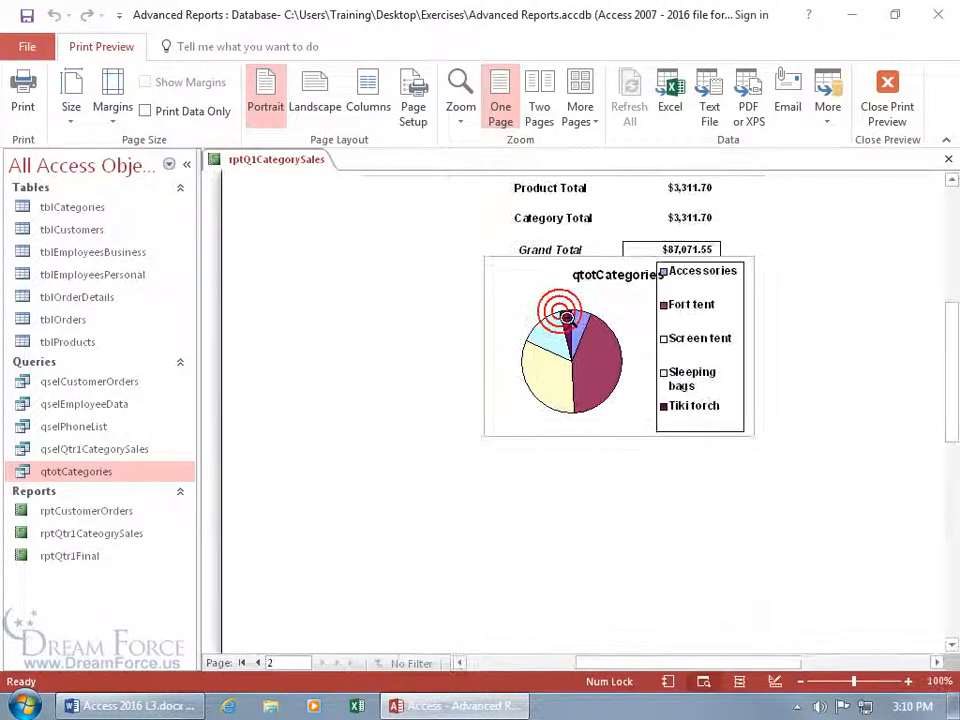
pyautogui.moveTo(752, 662); pyautogui.dragTo(791, 665)
pyautogui.moveTo(952, 390); pyautogui.dragTo(952, 356)
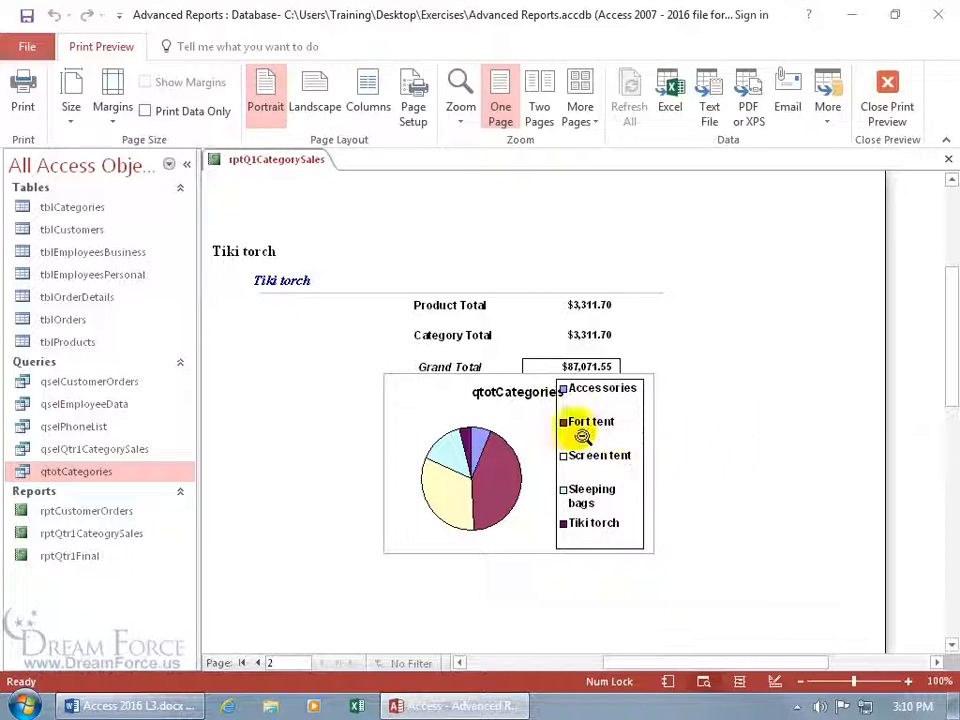
# In Design View, extend the Report Footer to about 2.6 inches and enlarge the chart to about 3.8 by 2.2 inches
pyautogui.rightClick(493, 401)
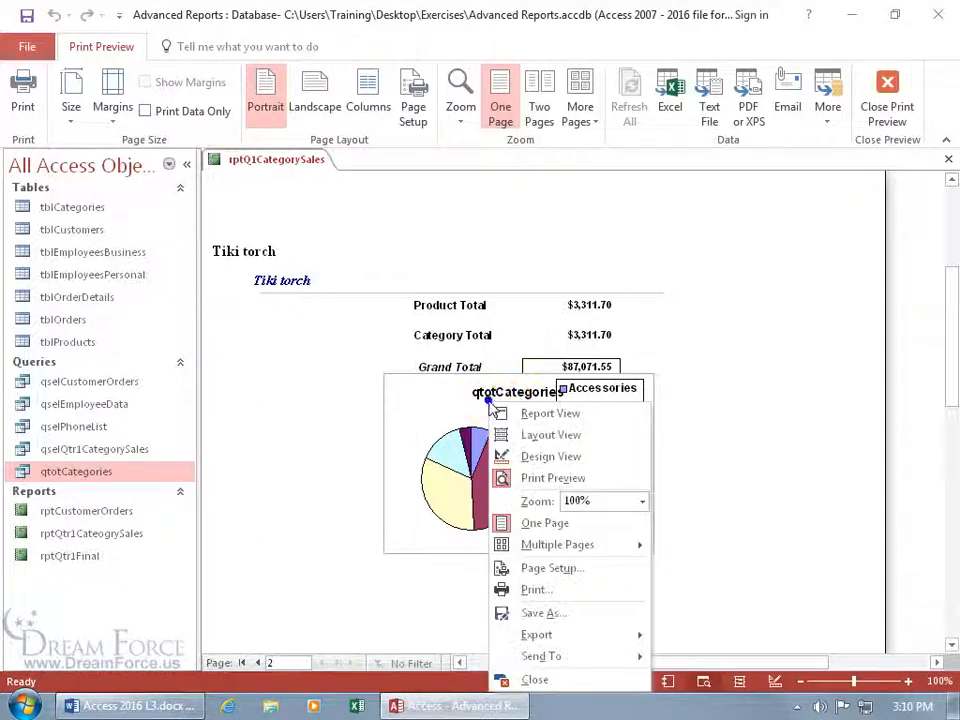
pyautogui.click(514, 456)
pyautogui.scroll(-1, 955, 405)
pyautogui.moveTo(955, 405); pyautogui.dragTo(950, 553)
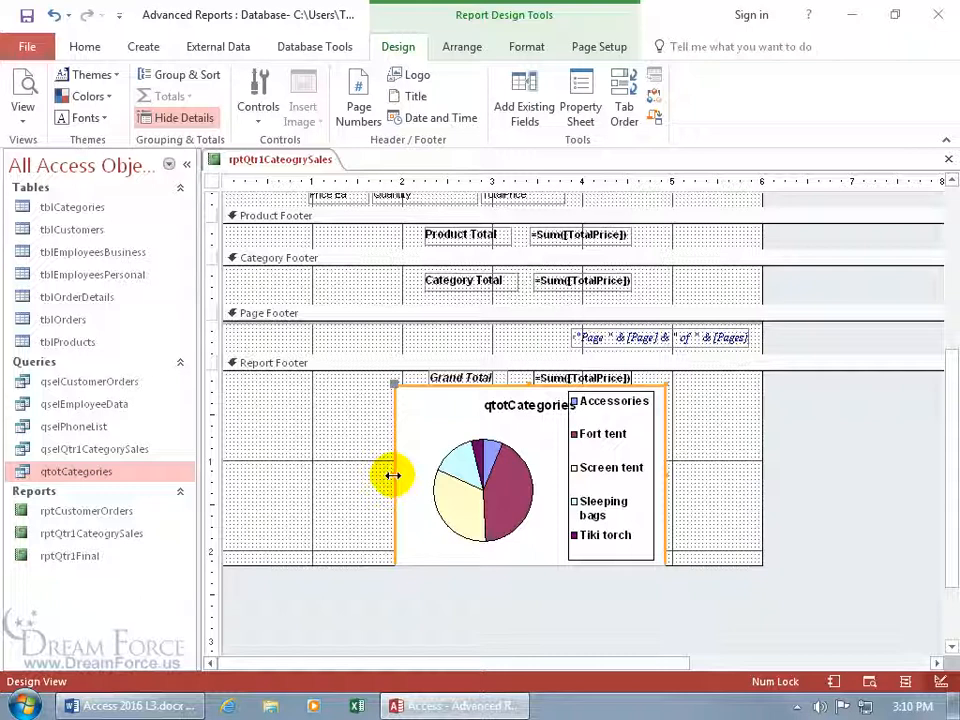
pyautogui.moveTo(393, 476); pyautogui.dragTo(322, 475)
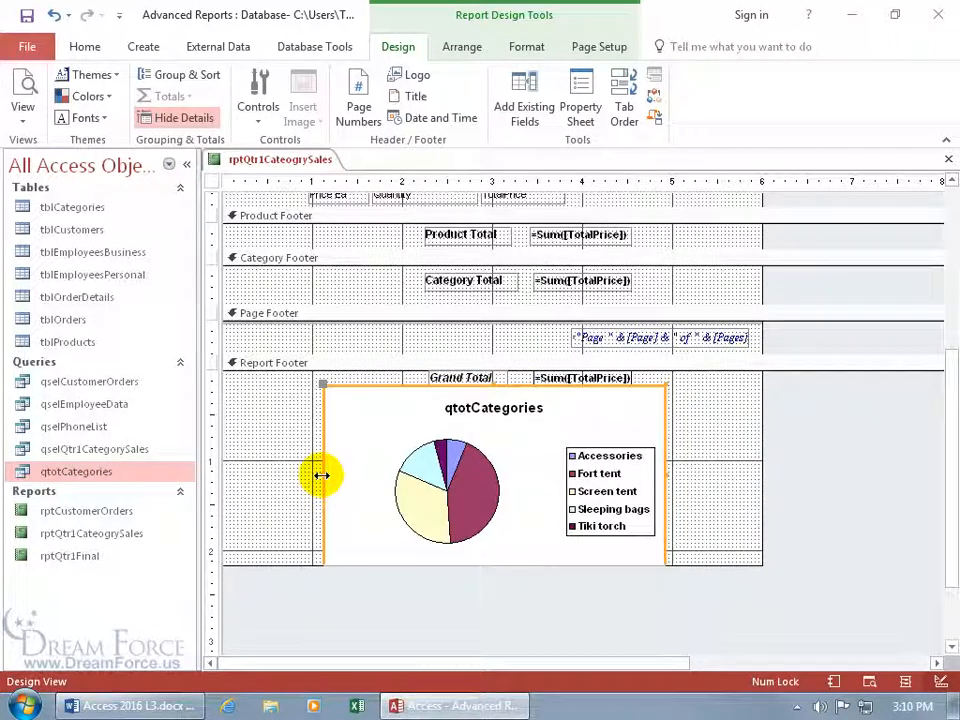
pyautogui.moveTo(709, 564); pyautogui.dragTo(711, 601)
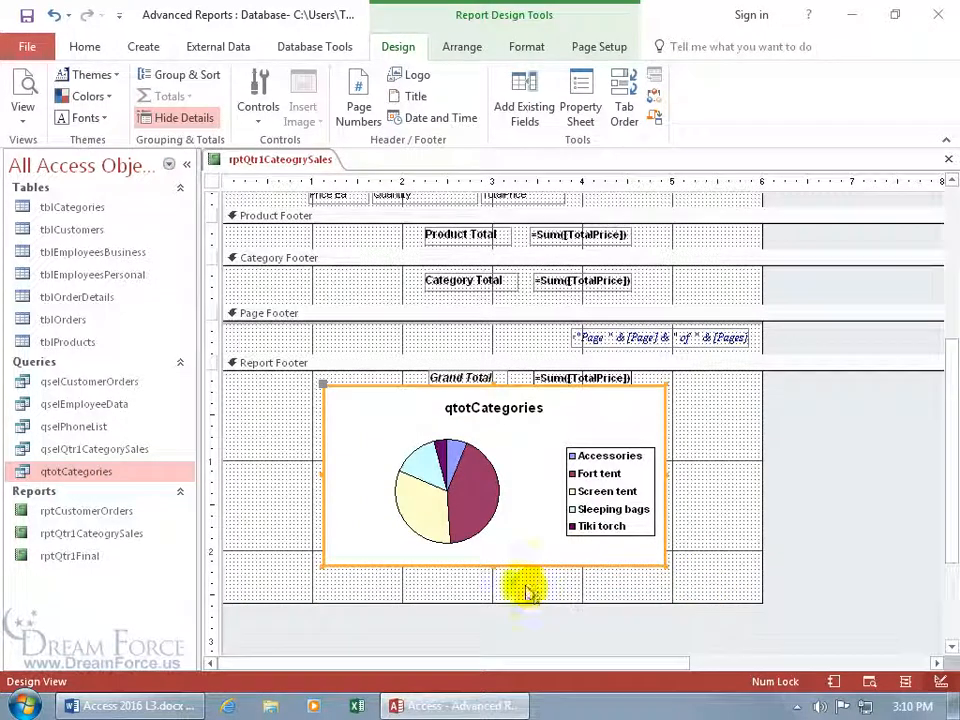
pyautogui.moveTo(495, 570); pyautogui.dragTo(494, 584)
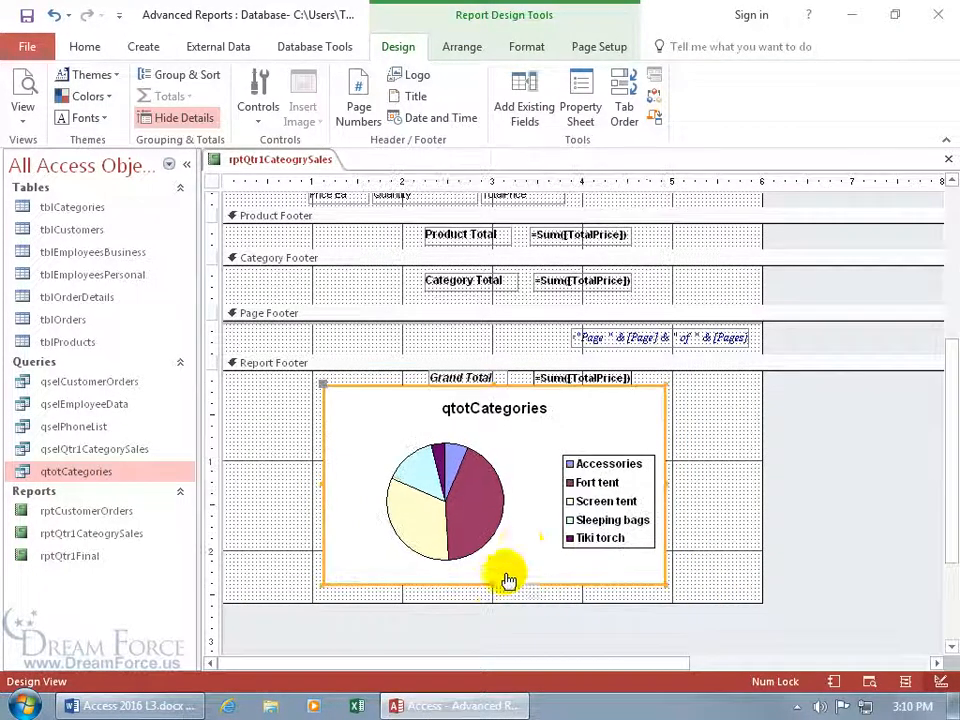
# Open the report footer's pie chart for editing and examine its datasheet, closing the datasheet again
pyautogui.doubleClick(484, 417)
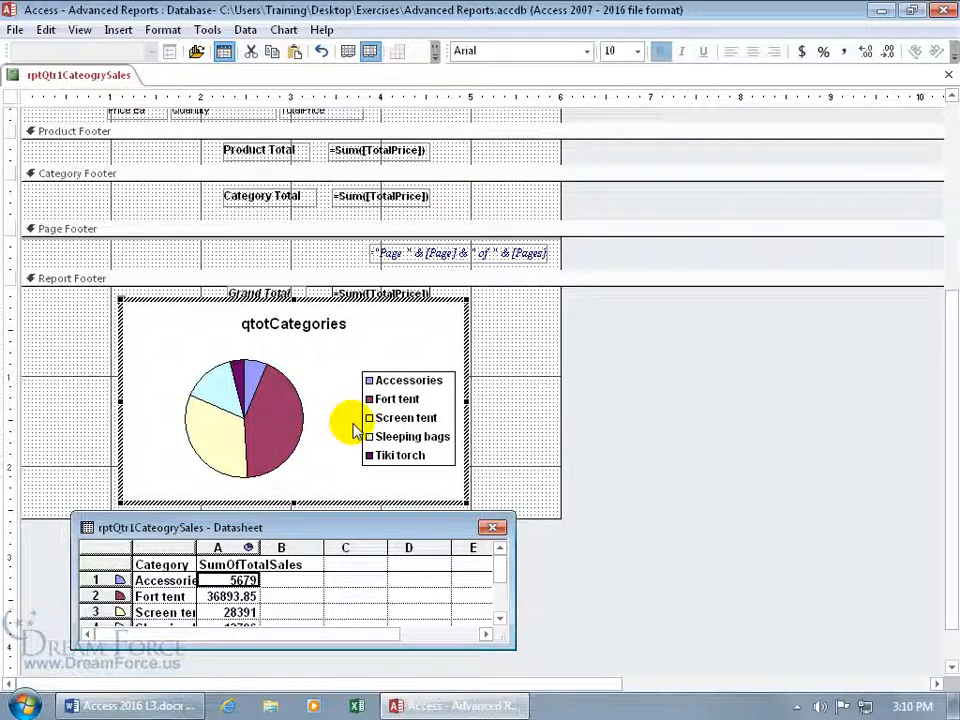
pyautogui.click(492, 527)
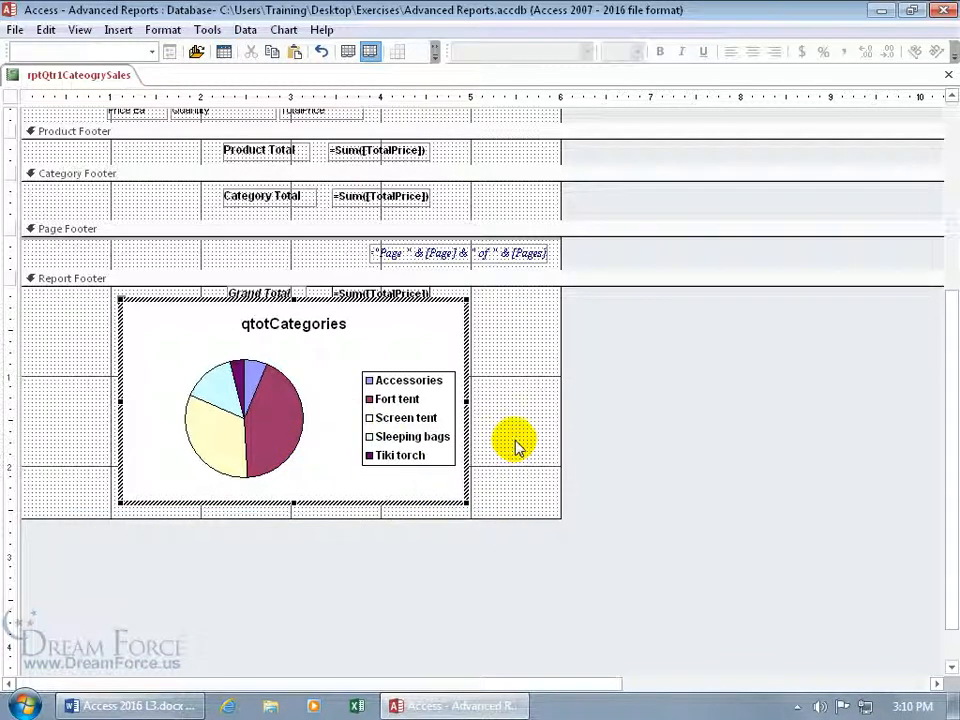
pyautogui.rightClick(342, 348)
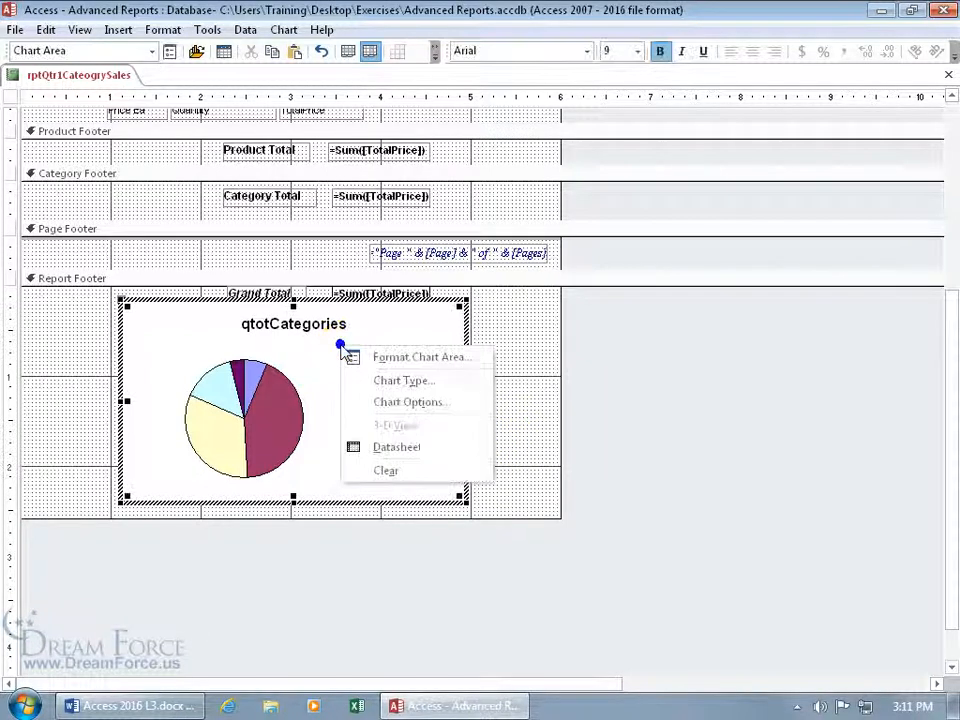
pyautogui.click(381, 447)
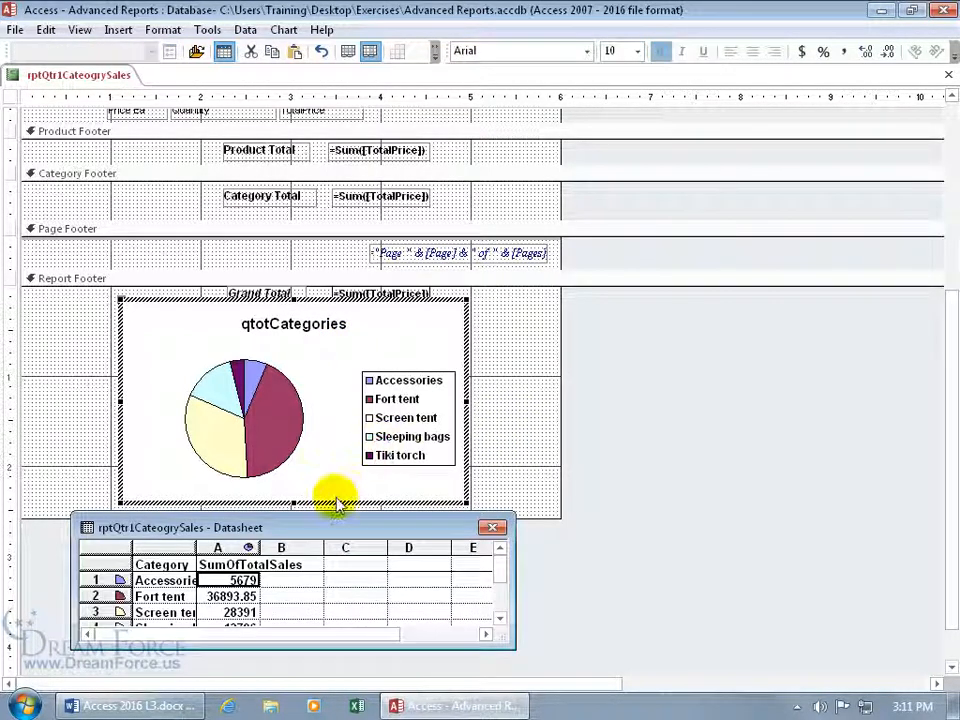
pyautogui.click(490, 526)
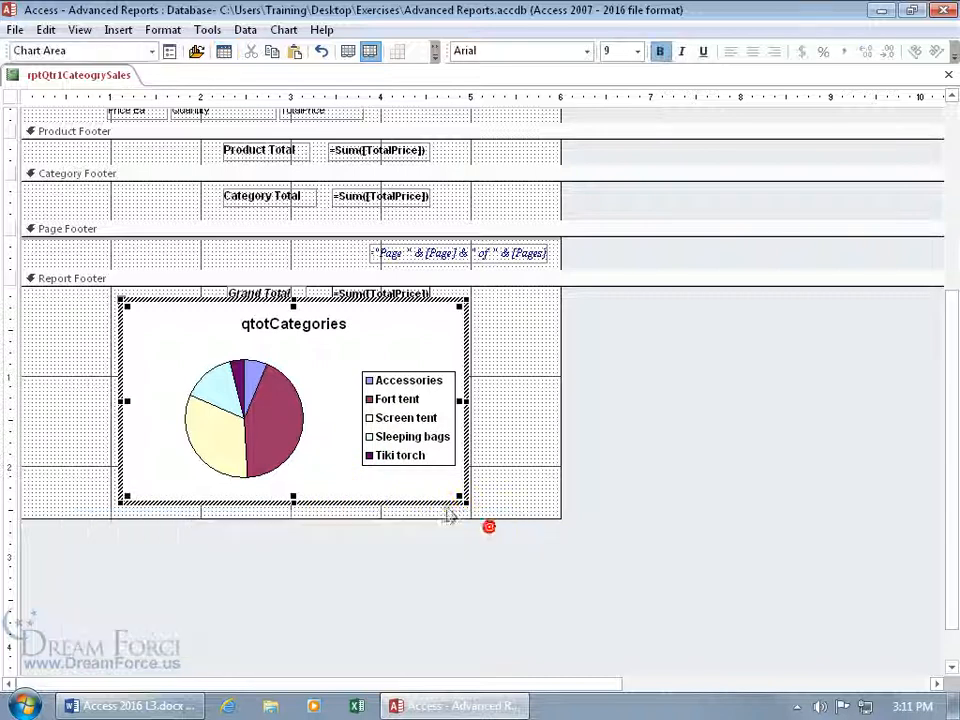
# Review the standard chart types and pie sub-types available for the chart without applying a change
pyautogui.rightClick(339, 373)
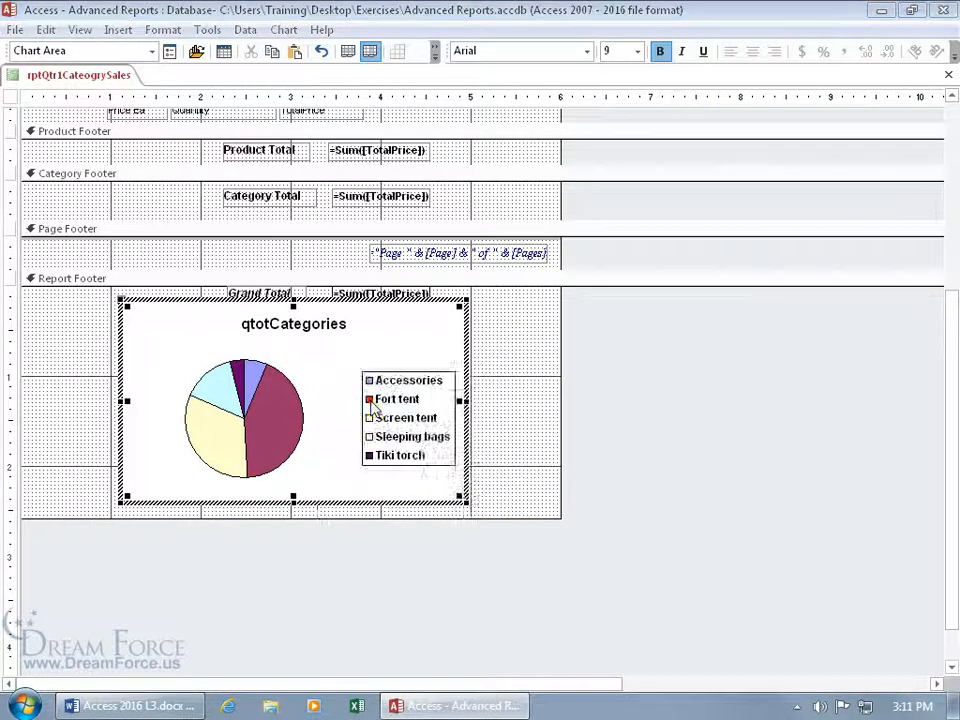
pyautogui.click(378, 401)
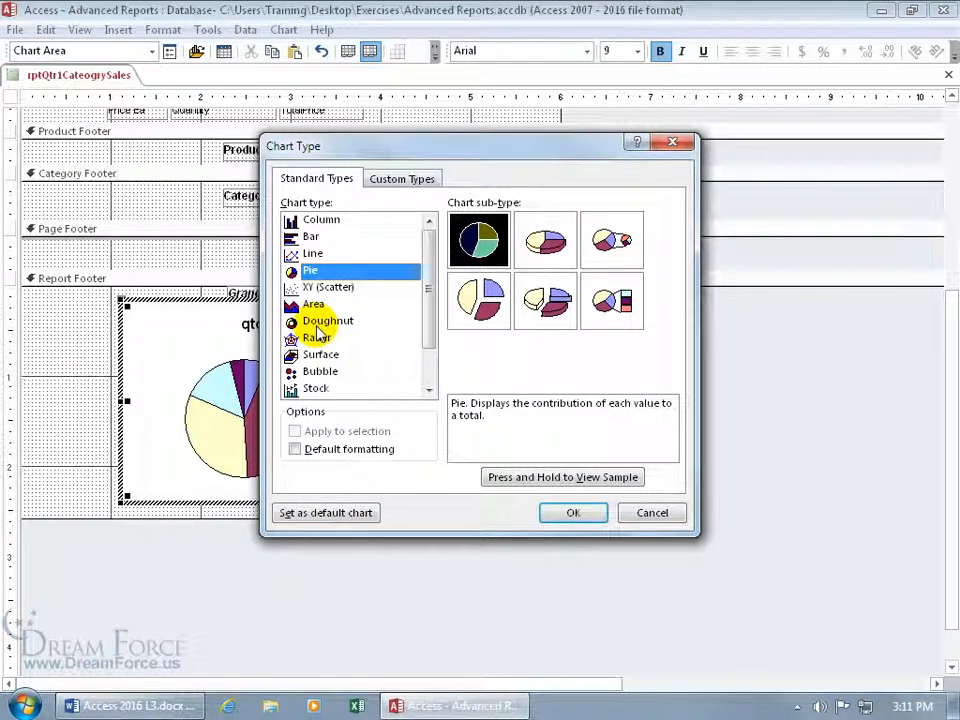
pyautogui.click(660, 512)
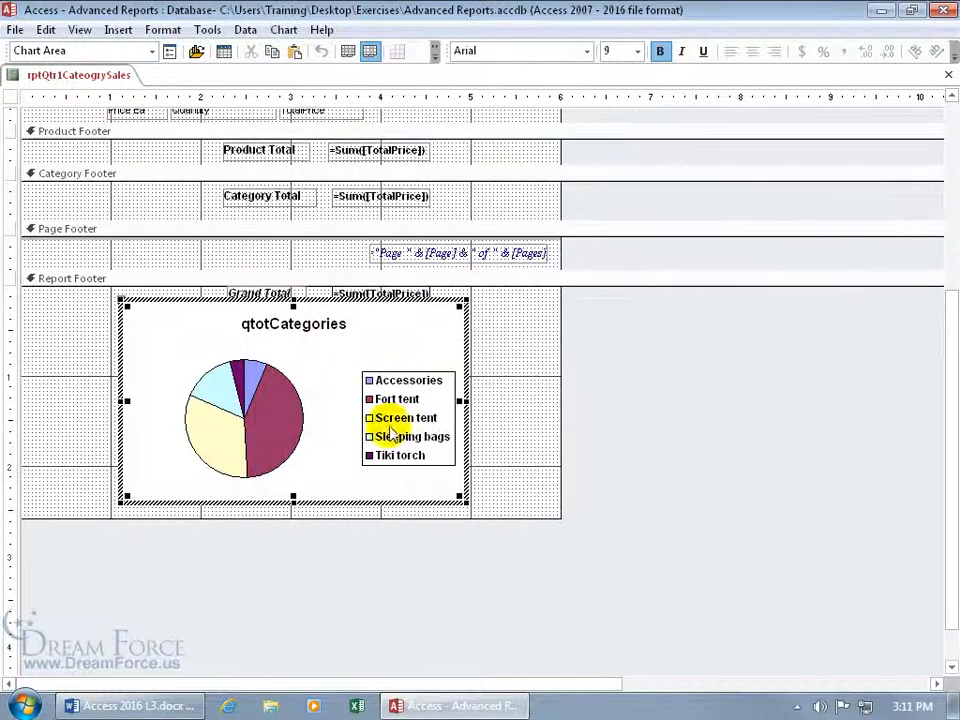
# Shorten the chart title to Categories by removing the qtot prefix, and leave chart editing
pyautogui.click(291, 323)
pyautogui.click(285, 324)
pyautogui.click(270, 326)
pyautogui.press('BackSpace')
pyautogui.press('BackSpace')
pyautogui.press('BackSpace')
pyautogui.press('BackSpace')
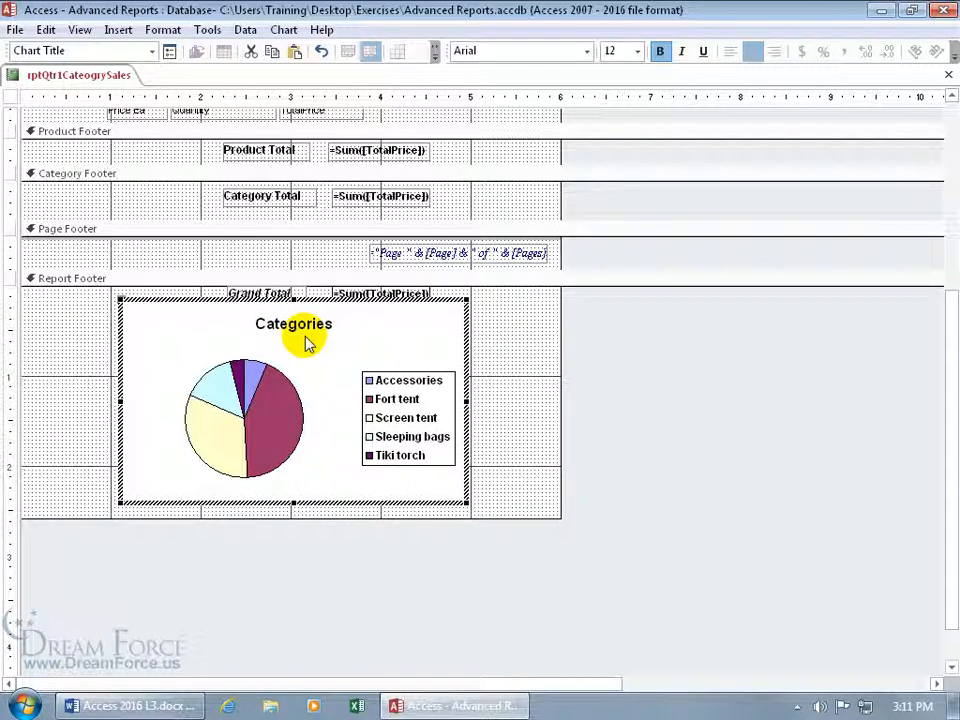
pyautogui.click(489, 339)
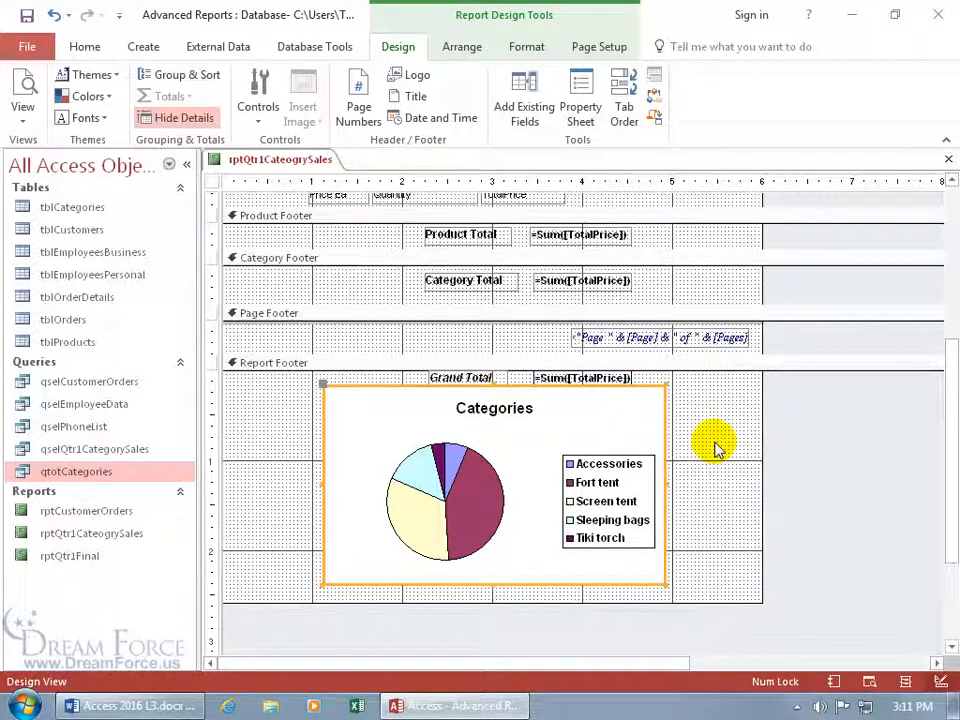
# Check the retitled chart on the last page of the report in Print Preview
pyautogui.rightClick(295, 168)
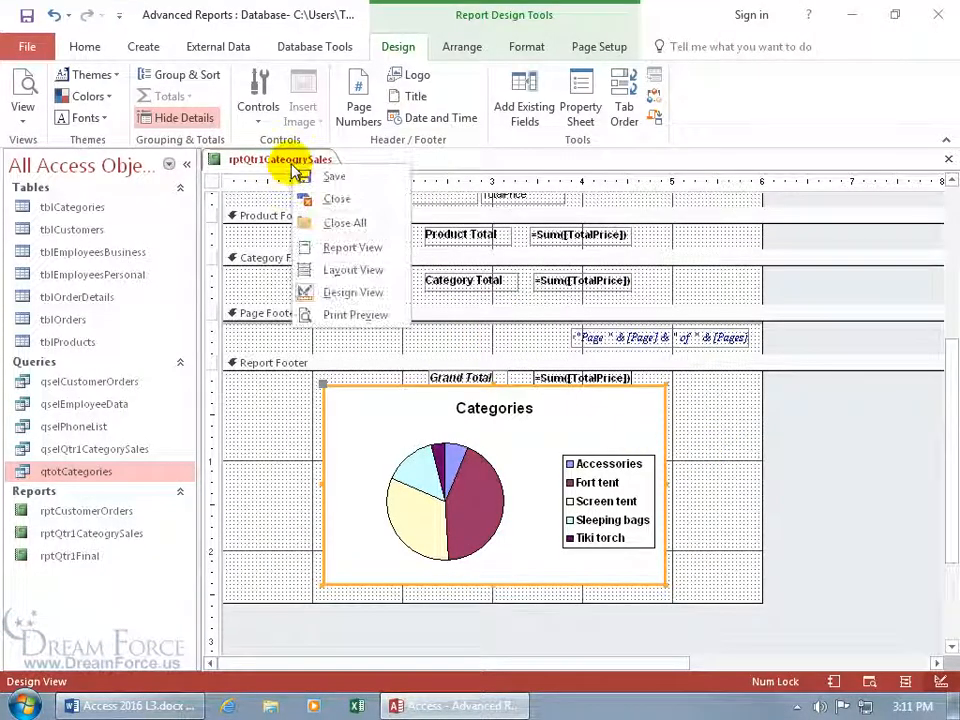
pyautogui.click(330, 316)
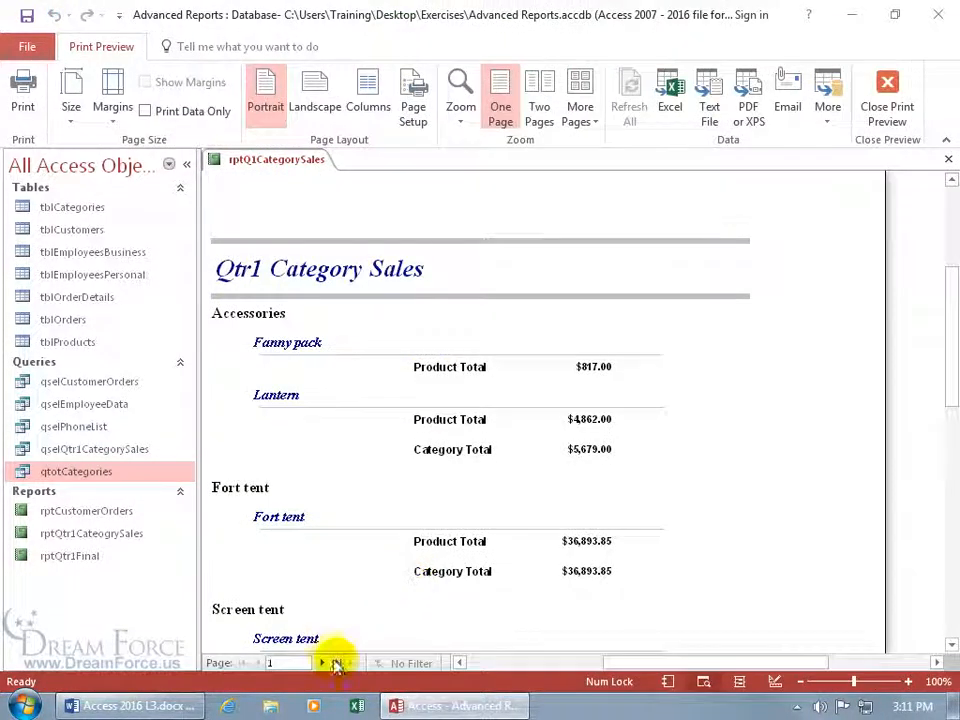
pyautogui.click(337, 664)
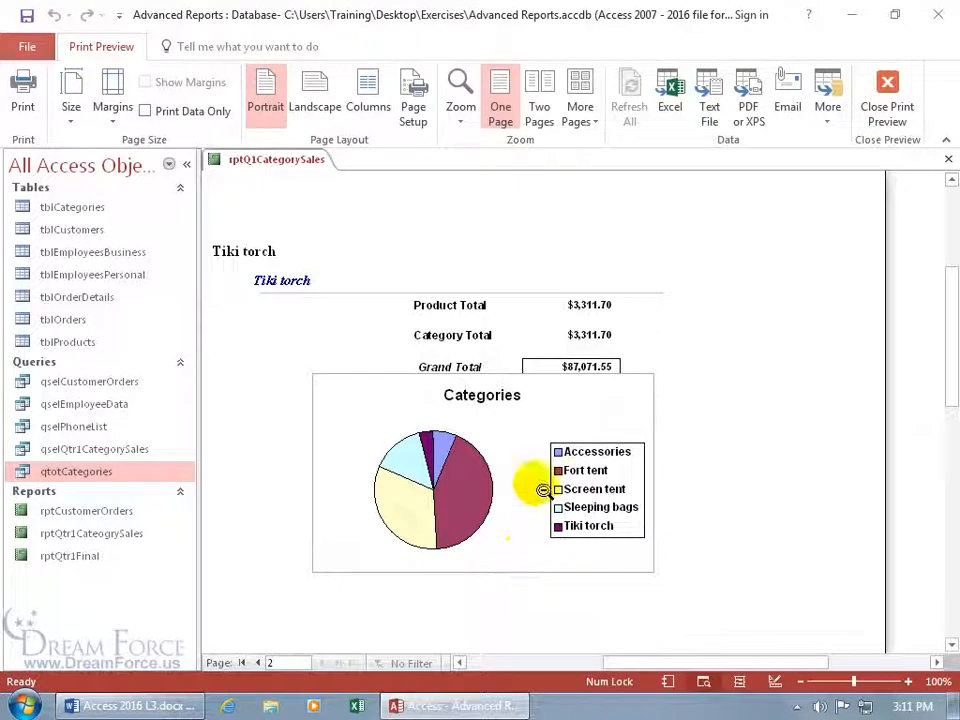